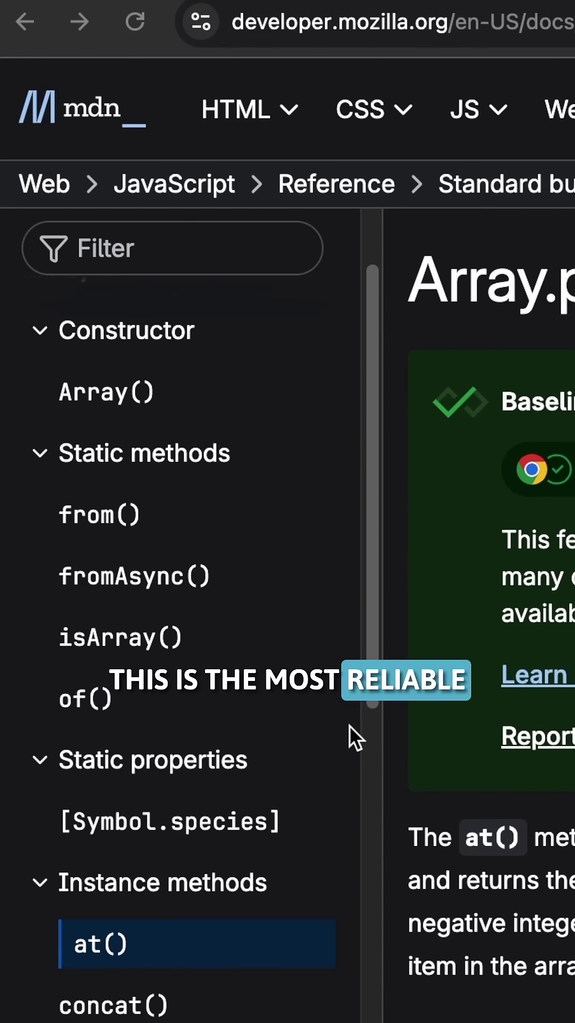
scroll(355, 724, "down", 3)
scroll(354, 725, "up", 4)
scroll(355, 722, "up", 2)
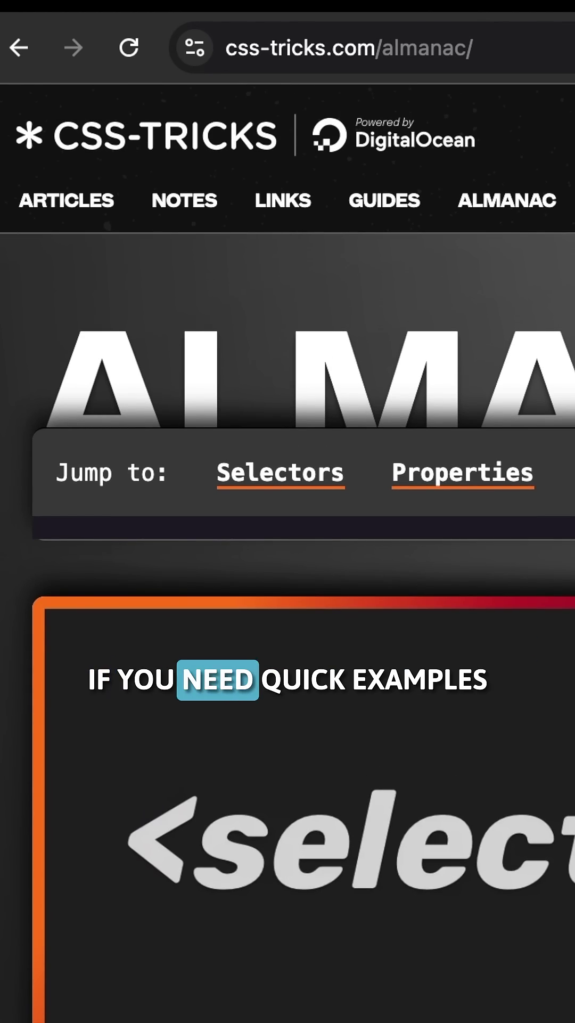
scroll(407, 742, "down", 2)
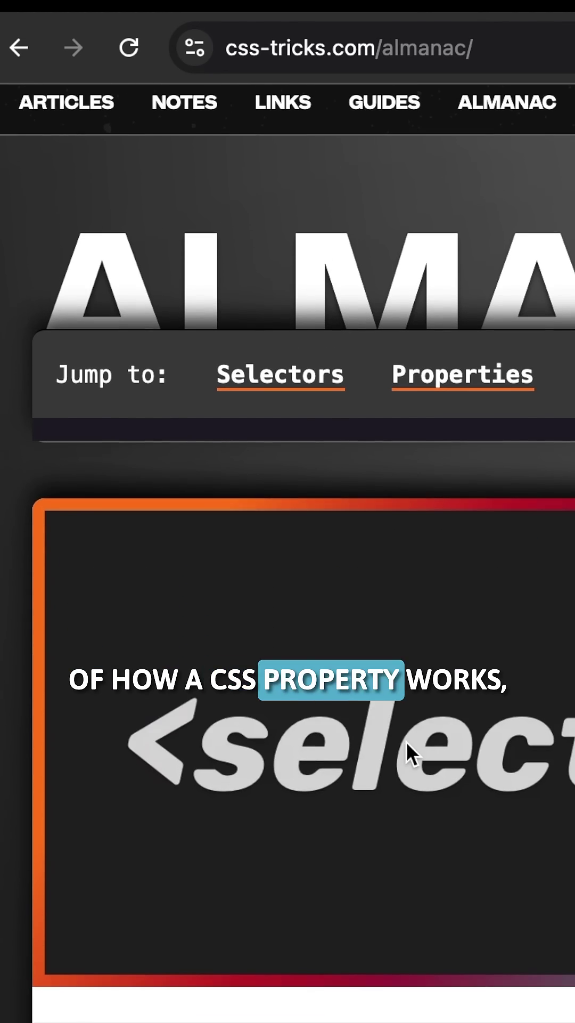
scroll(345, 563, "down", 5)
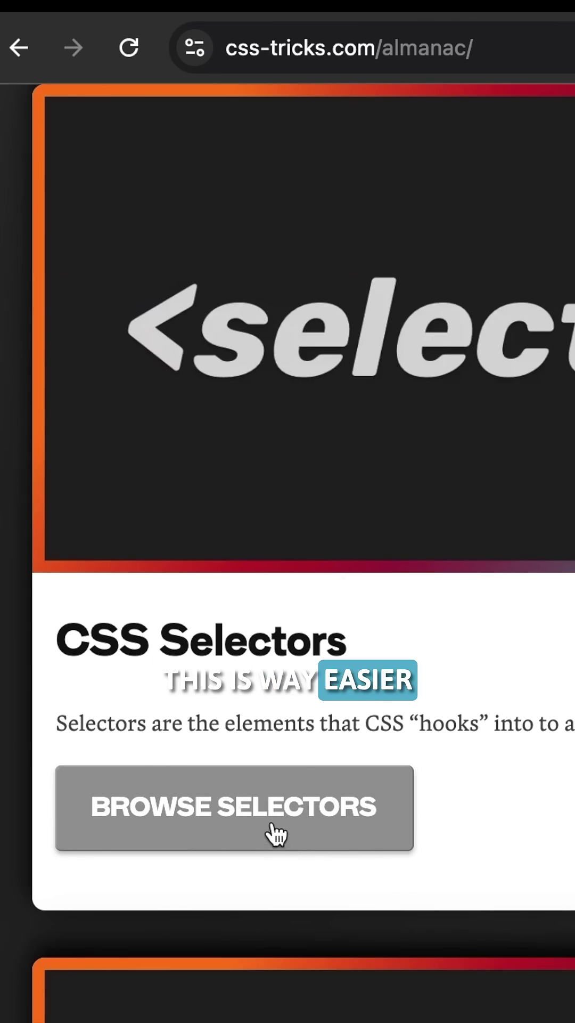
Step: Show the CSS-Tricks Almanac selectors index and reveal the Adjacent sibling description
left_click(264, 802)
scroll(270, 773, "down", 3)
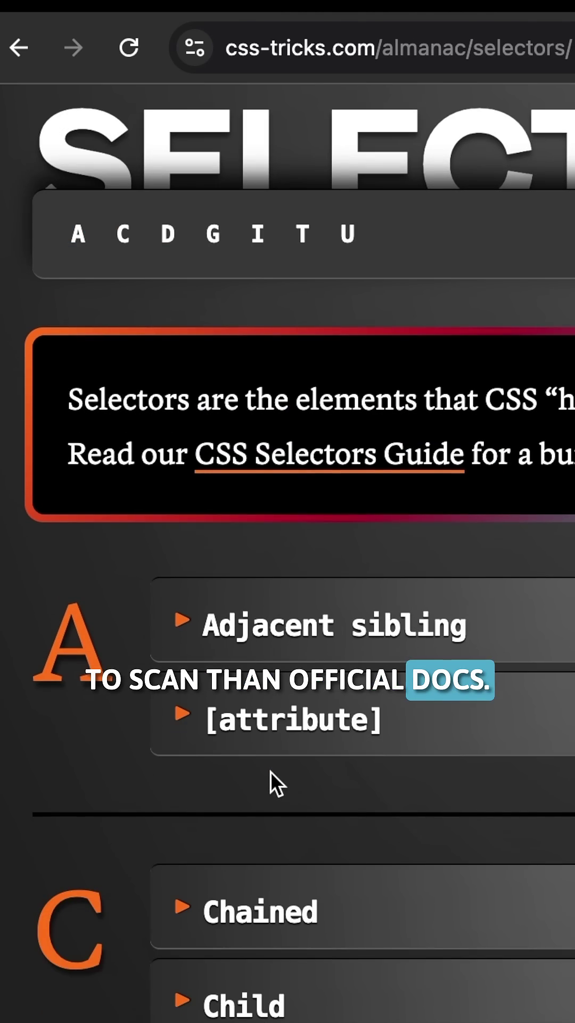
left_click(196, 639)
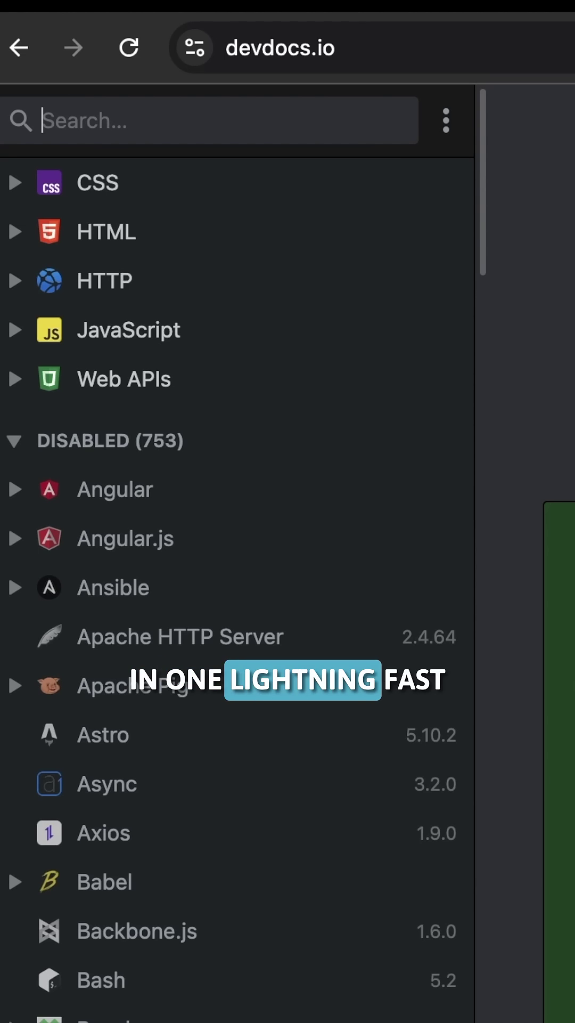
scroll(89, 716, "down", 1)
scroll(83, 715, "down", 1)
scroll(85, 716, "down", 2)
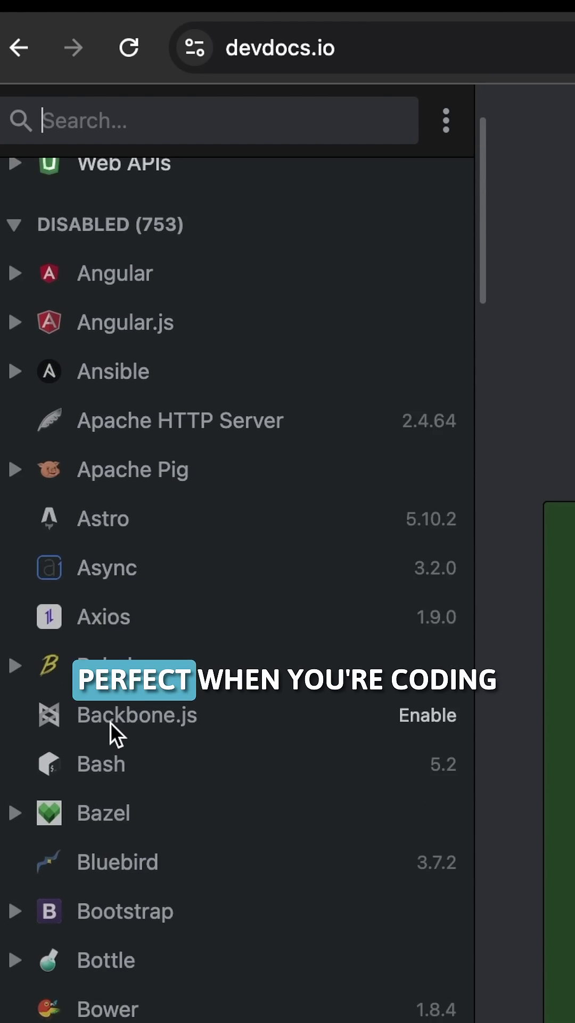
scroll(112, 723, "down", 1)
scroll(112, 723, "down", 2)
scroll(111, 724, "down", 1)
scroll(111, 723, "down", 1)
scroll(110, 723, "down", 1)
scroll(111, 724, "down", 2)
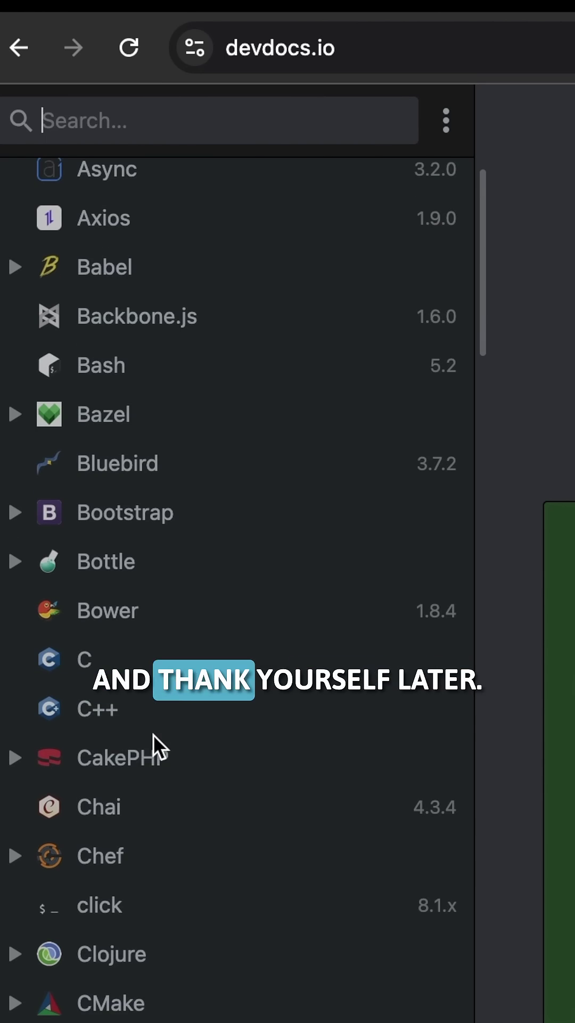
scroll(155, 733, "up", 10)
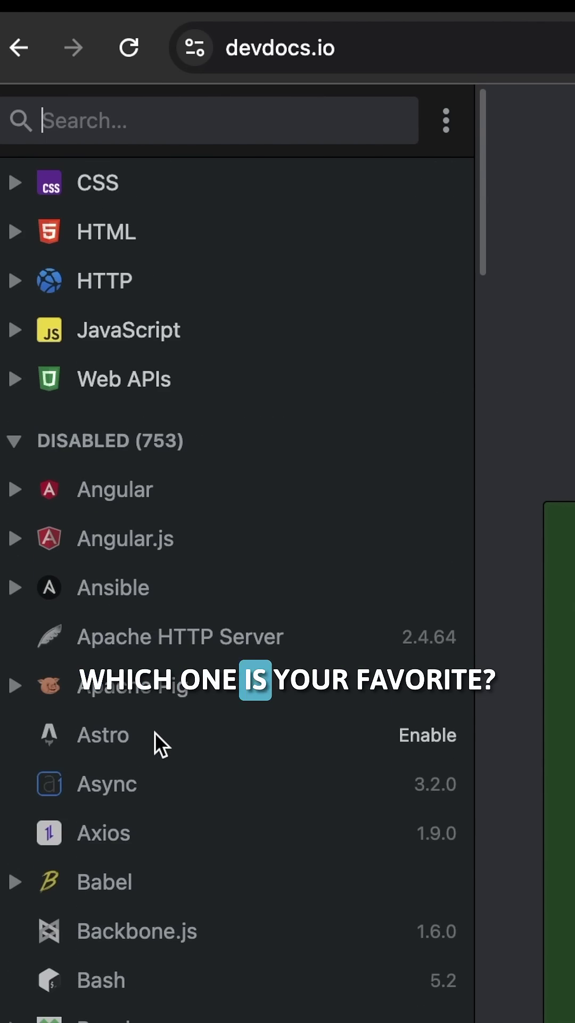